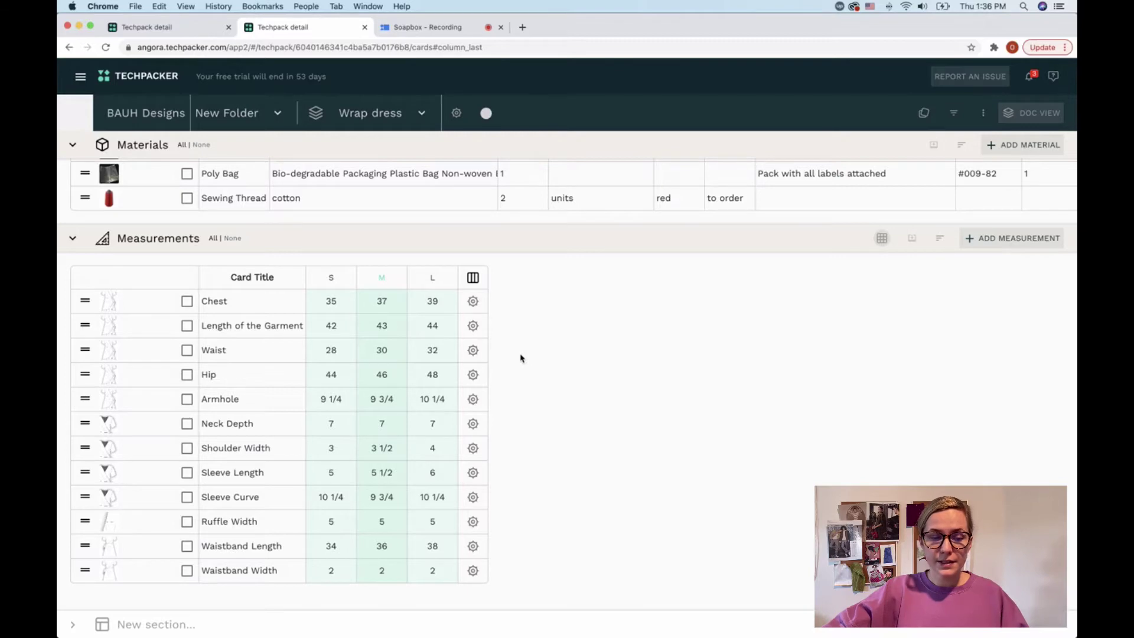
Step: Create a new section from the FIT sample template in the Wrap dress tech pack
{"action": "left_click", "coordinate": [164, 624]}
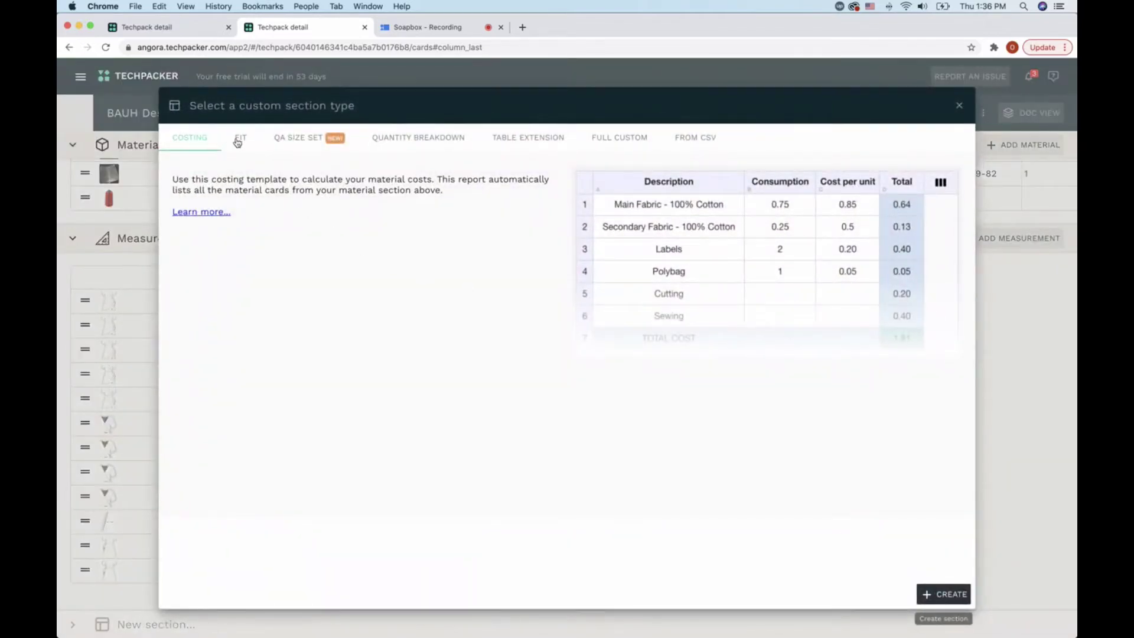
{"action": "left_click", "coordinate": [236, 138]}
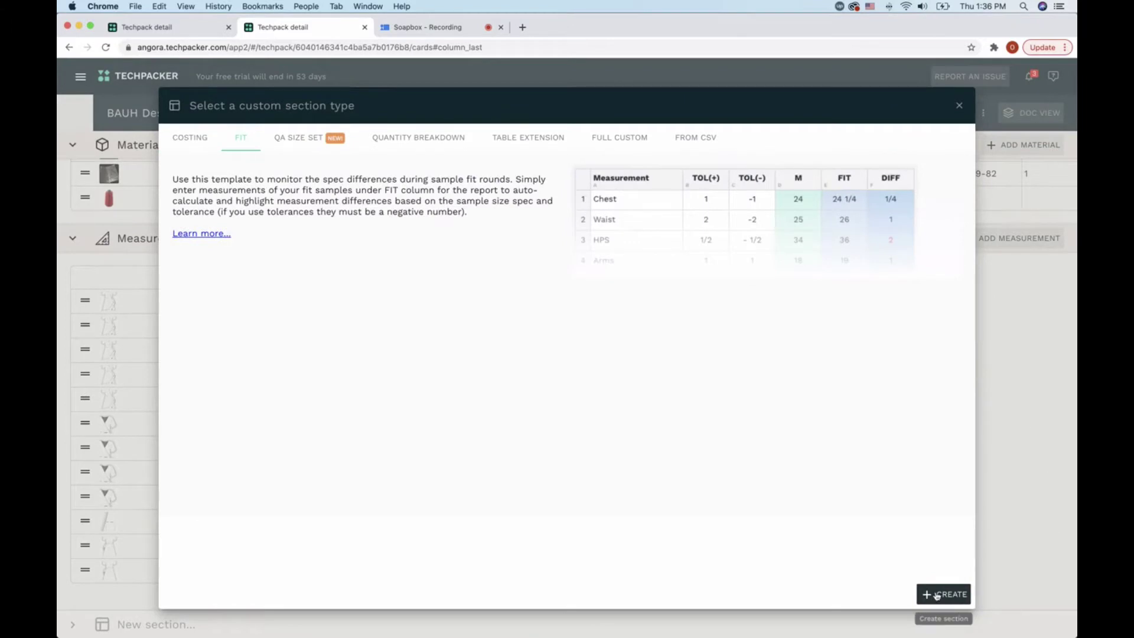
{"action": "left_click", "coordinate": [936, 594]}
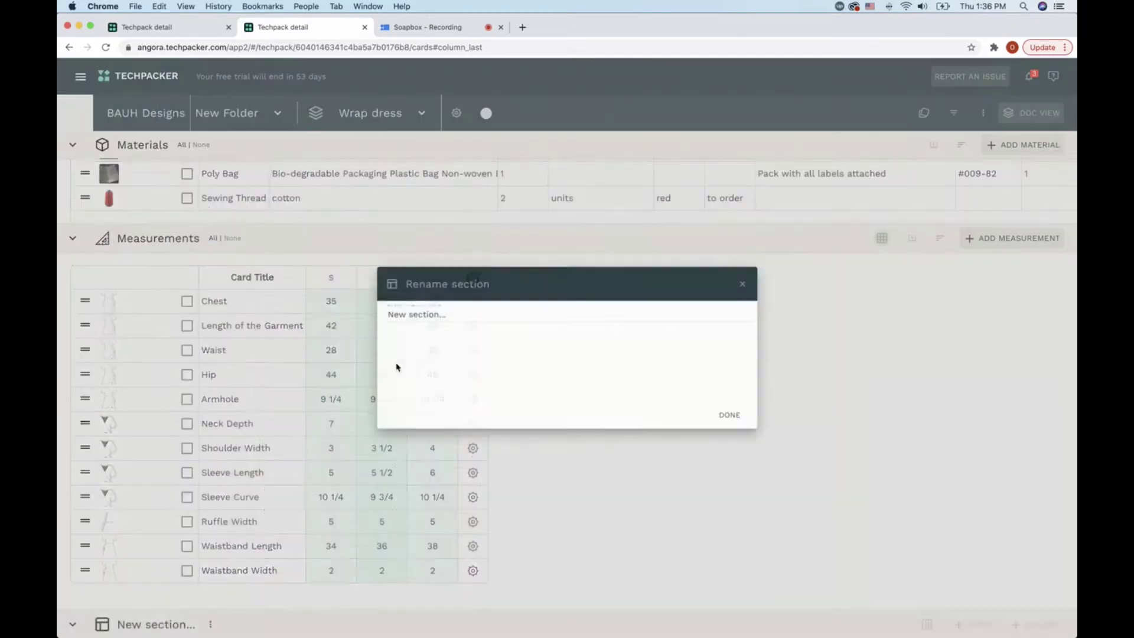
Step: Rename the new section to 'Fit Sheet' and confirm the name
{"action": "double_click", "coordinate": [424, 312]}
{"action": "left_click", "coordinate": [424, 312]}
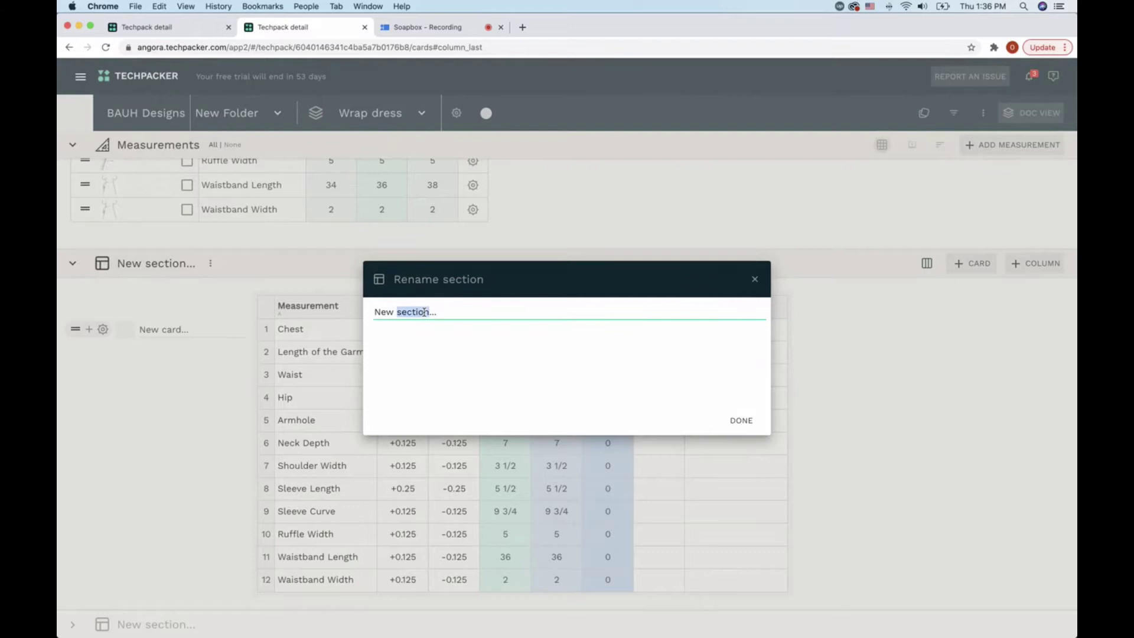
{"action": "triple_click", "coordinate": [424, 312]}
{"action": "type", "text": "Fit"}
{"action": "key", "text": "BackSpace"}
{"action": "key", "text": "BackSpace"}
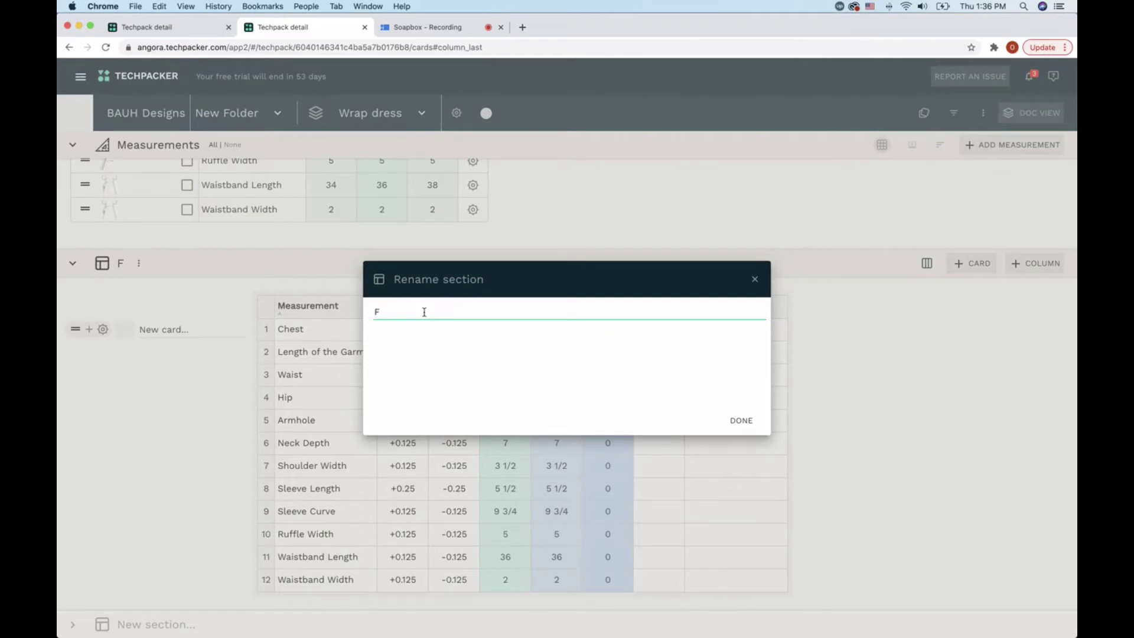
{"action": "type", "text": "it Sheet"}
{"action": "left_click", "coordinate": [735, 420]}
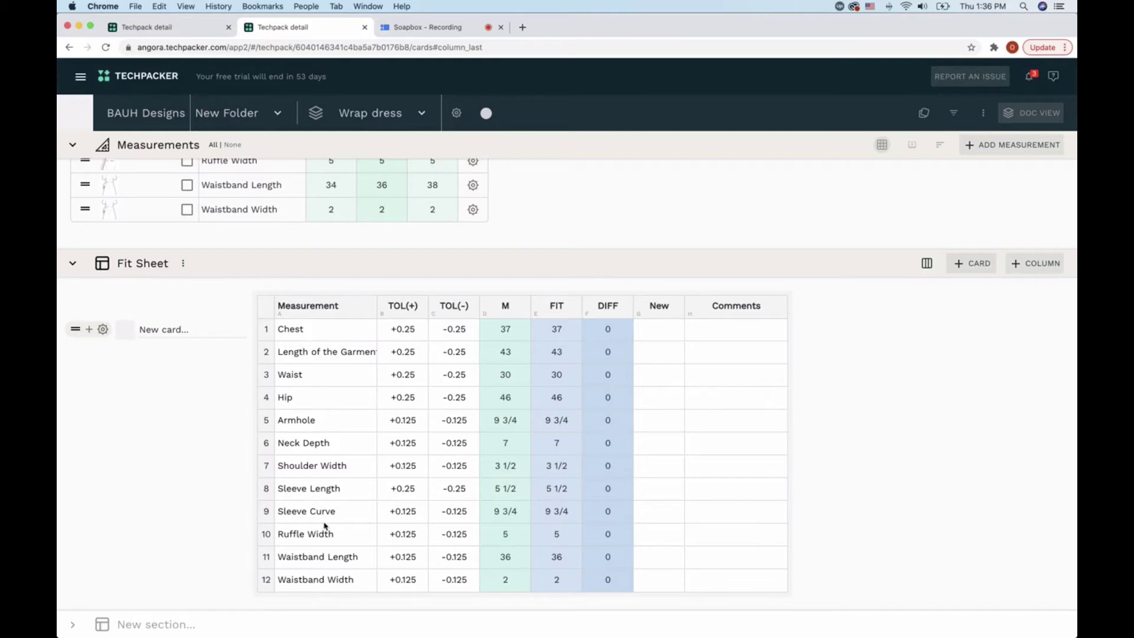
{"action": "scroll", "coordinate": [262, 282], "scroll_direction": "up", "scroll_amount": 5}
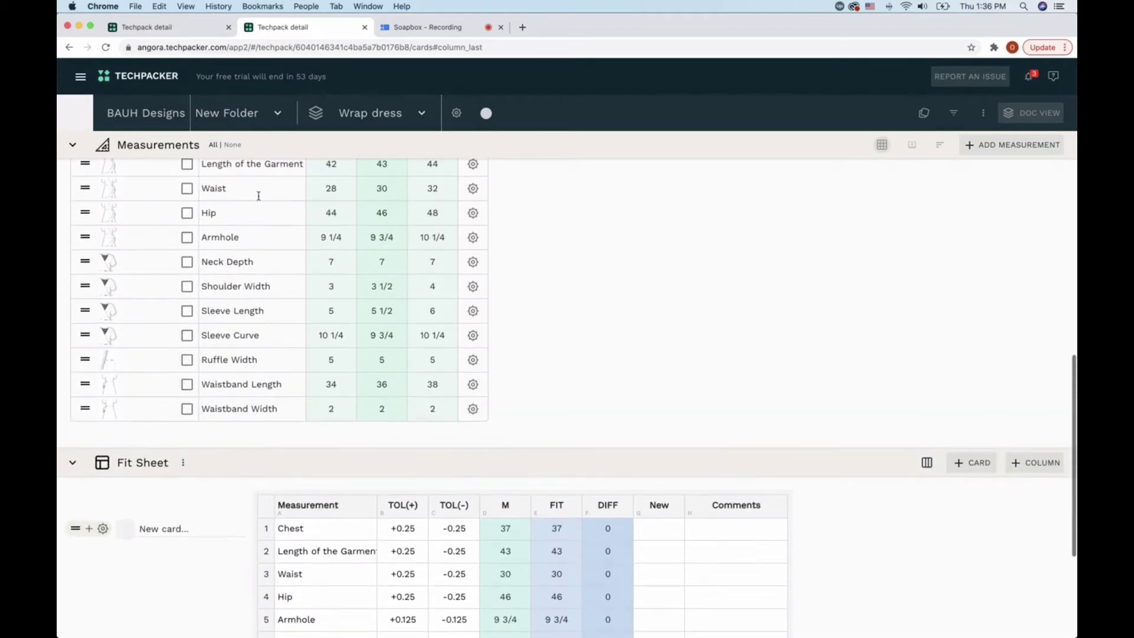
{"action": "scroll", "coordinate": [443, 431], "scroll_direction": "down", "scroll_amount": 5}
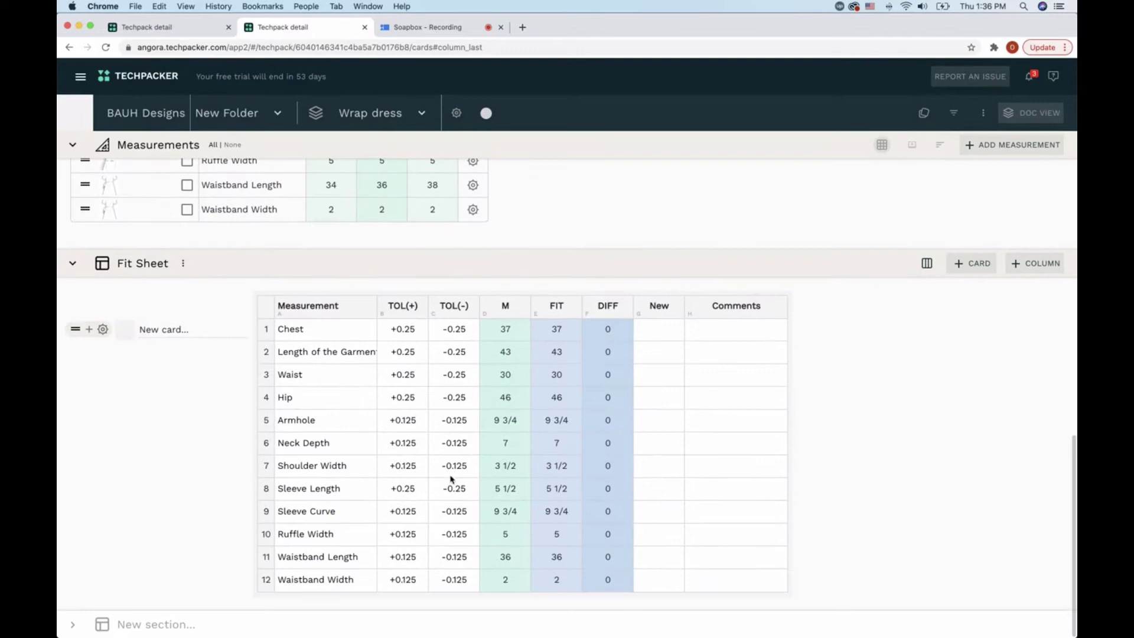
{"action": "scroll", "coordinate": [366, 255], "scroll_direction": "up", "scroll_amount": 3}
{"action": "scroll", "coordinate": [366, 255], "scroll_direction": "down", "scroll_amount": 3}
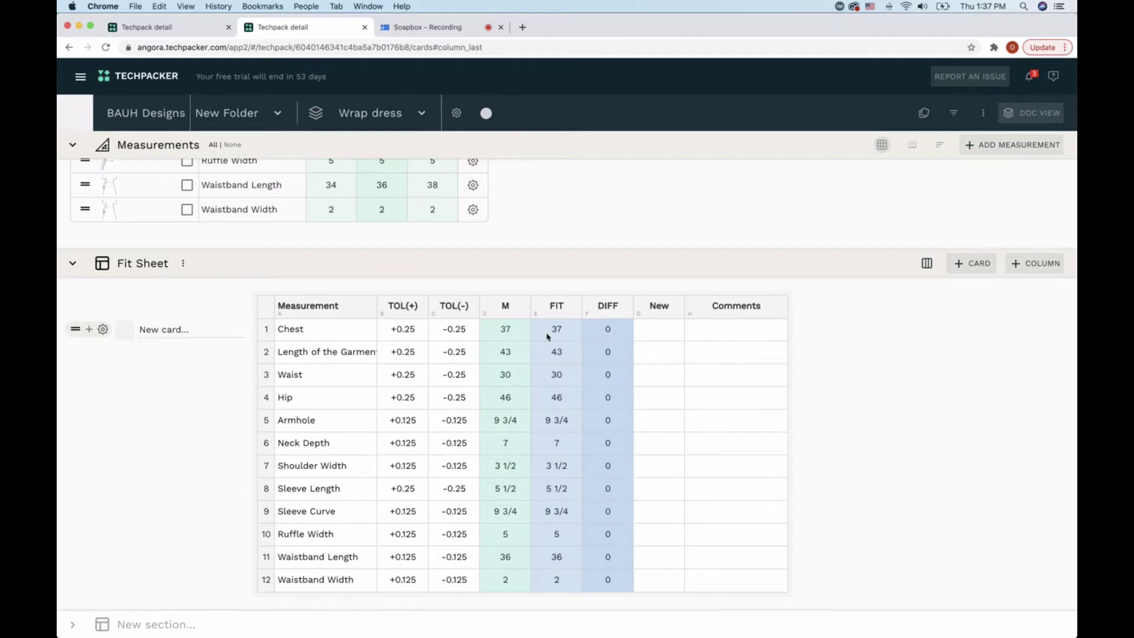
Step: Enter FIT values Chest 39, Waist 31, Hip 47 and Shoulder Width 4
{"action": "double_click", "coordinate": [562, 331]}
{"action": "type", "text": "39"}
{"action": "left_click", "coordinate": [564, 355]}
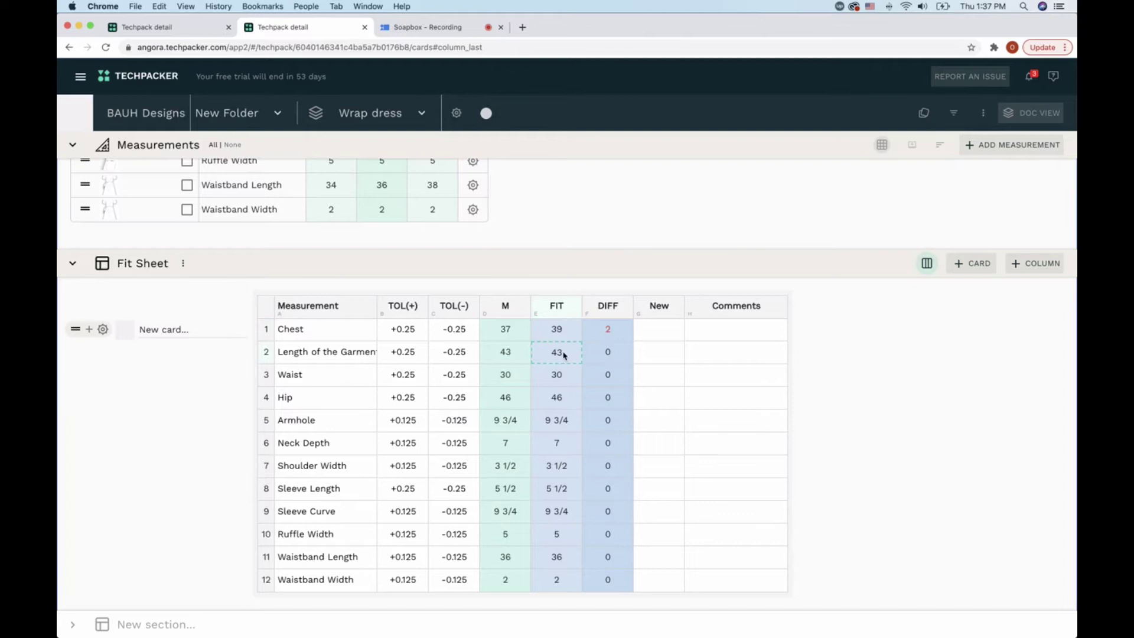
{"action": "double_click", "coordinate": [561, 377]}
{"action": "type", "text": "31"}
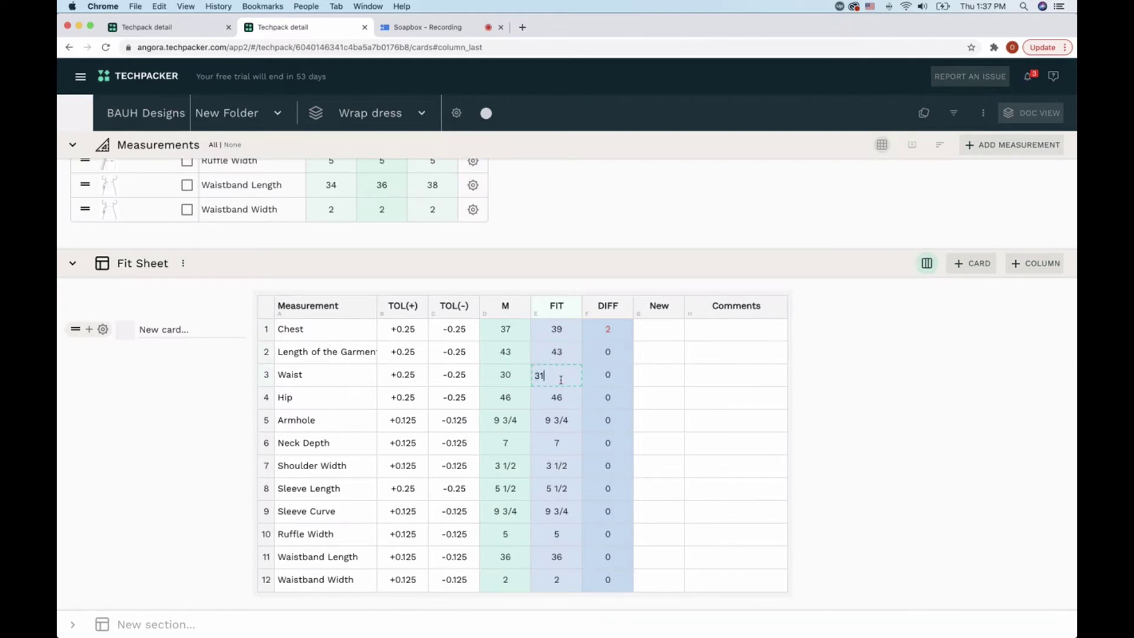
{"action": "double_click", "coordinate": [564, 395]}
{"action": "type", "text": "4"}
{"action": "left_click", "coordinate": [565, 423]}
{"action": "left_click", "coordinate": [558, 442]}
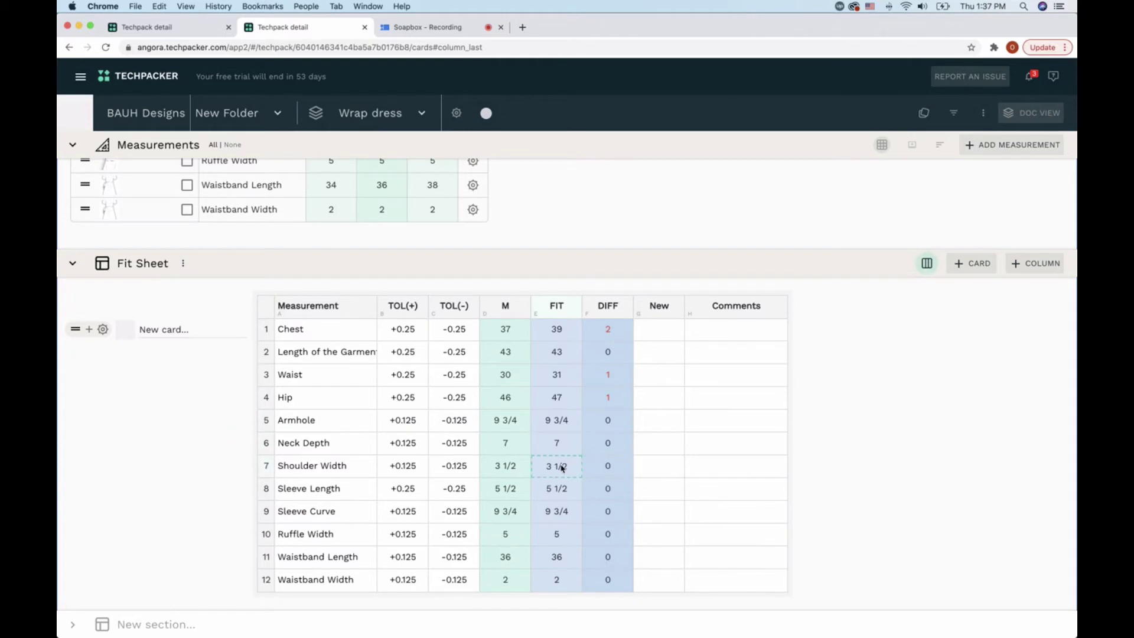
{"action": "double_click", "coordinate": [561, 467]}
{"action": "type", "text": "4"}
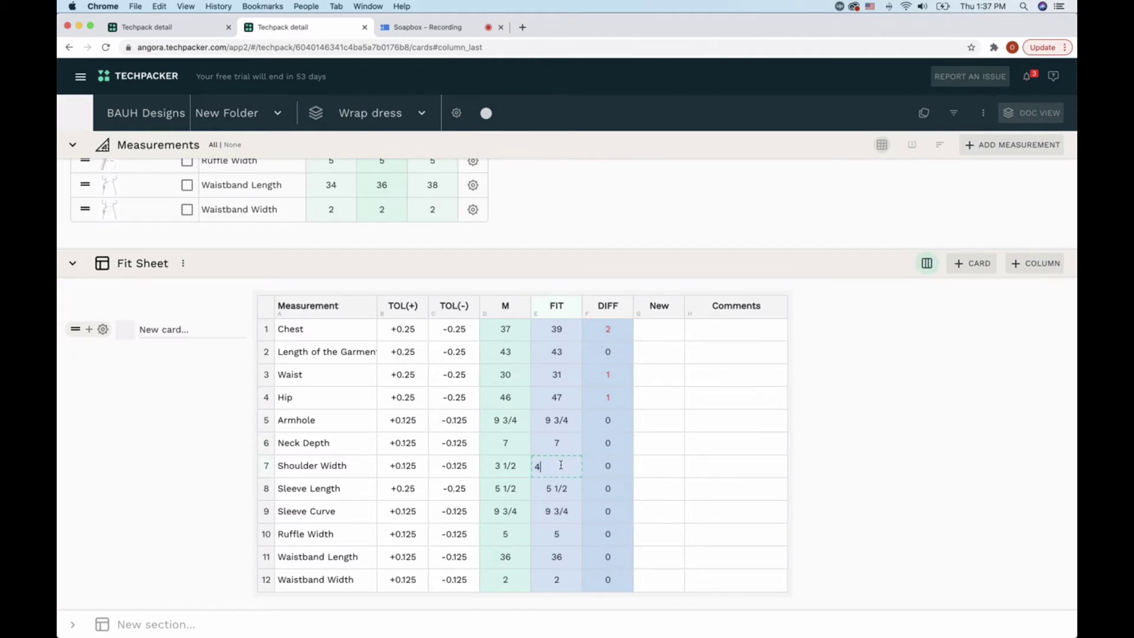
{"action": "left_click", "coordinate": [562, 489]}
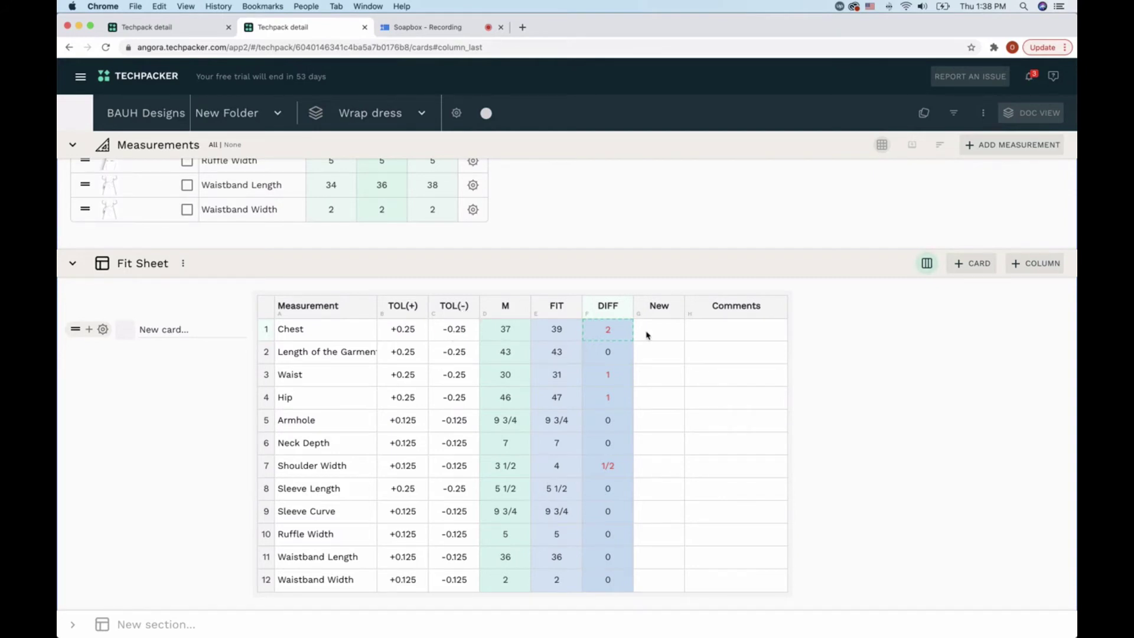
Step: Add the comment 'Out of tolerances' to the Chest row's Comments cell
{"action": "left_click", "coordinate": [733, 335]}
{"action": "type", "text": "Out of tolerances"}
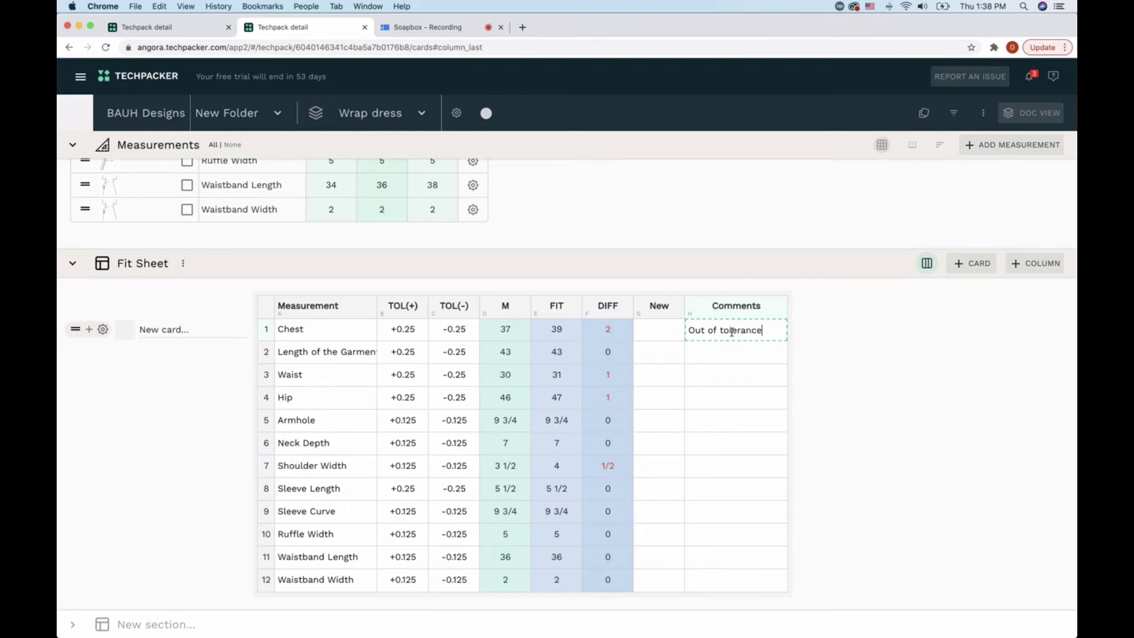
{"action": "left_click", "coordinate": [691, 402]}
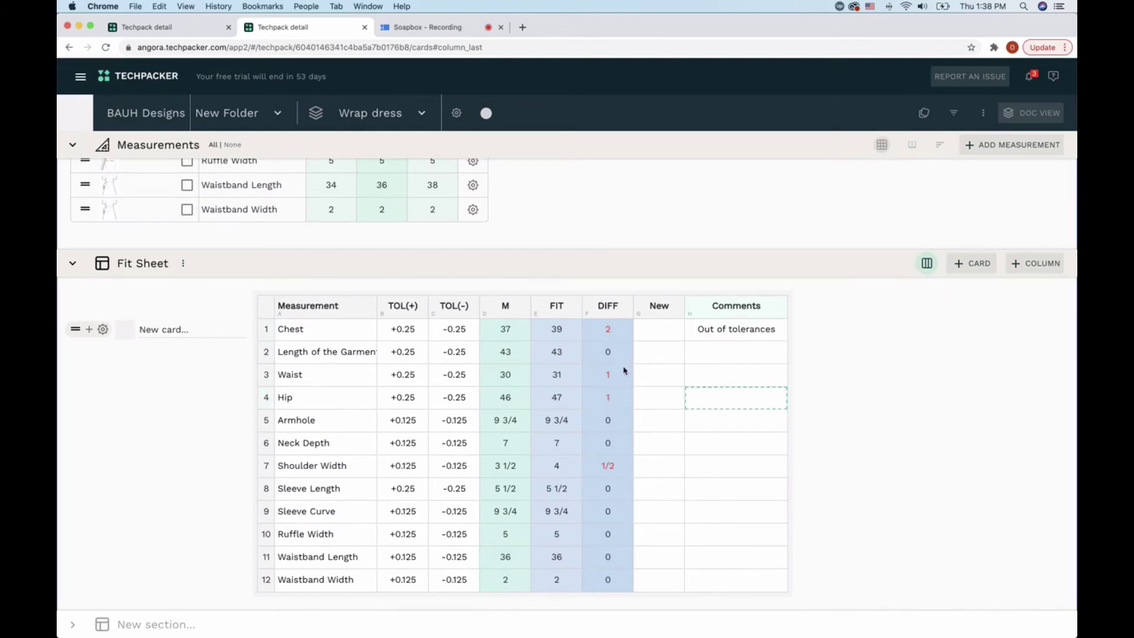
{"action": "left_click", "coordinate": [713, 354]}
{"action": "left_click", "coordinate": [733, 332]}
{"action": "left_click", "coordinate": [739, 335]}
{"action": "left_click", "coordinate": [697, 356]}
Step: Switch to the PDF document view and include the Fit Sheet section in Doc Settings
{"action": "left_click", "coordinate": [1032, 113]}
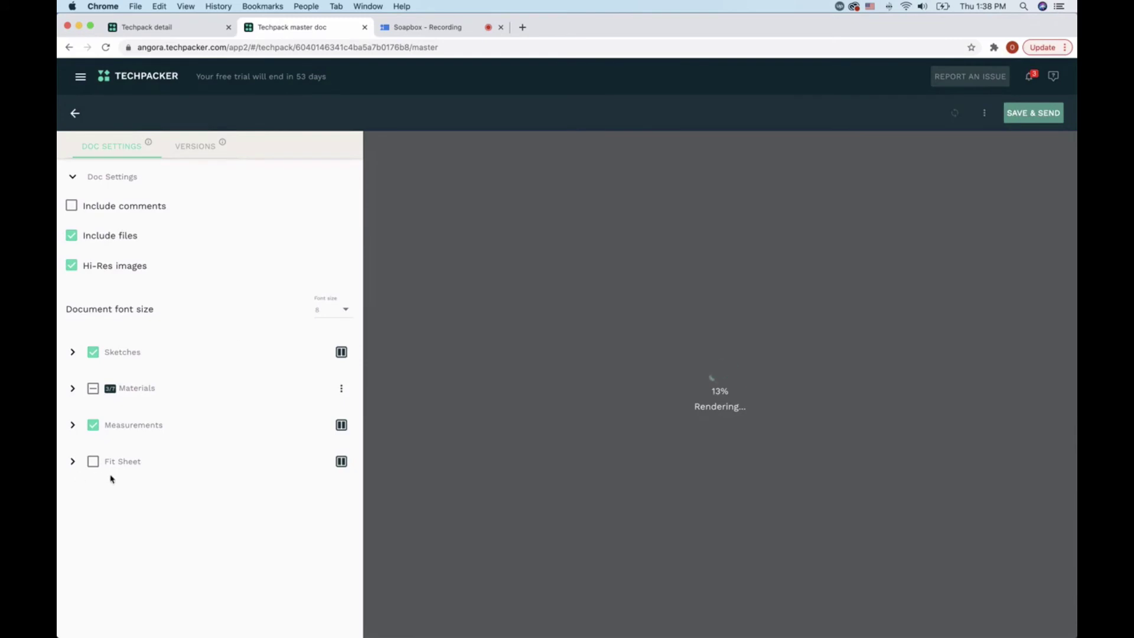
{"action": "left_click", "coordinate": [93, 462]}
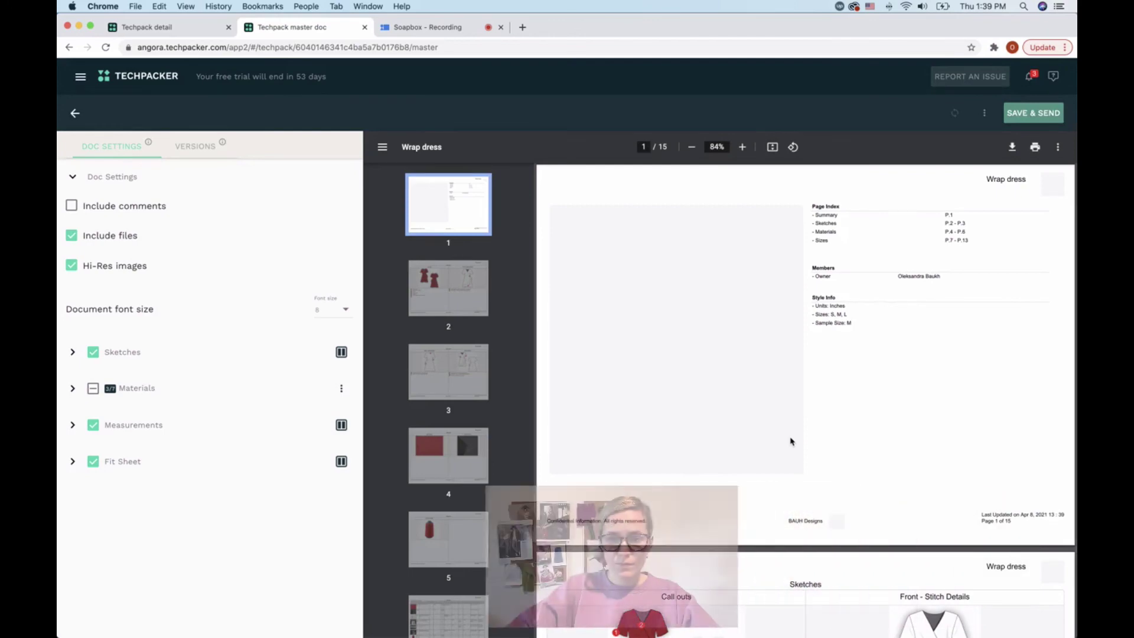
Step: Scroll the PDF preview to page 15 to inspect the Fit Sheet differences and Chest comment
{"action": "scroll", "coordinate": [792, 441], "scroll_direction": "down", "scroll_amount": 12}
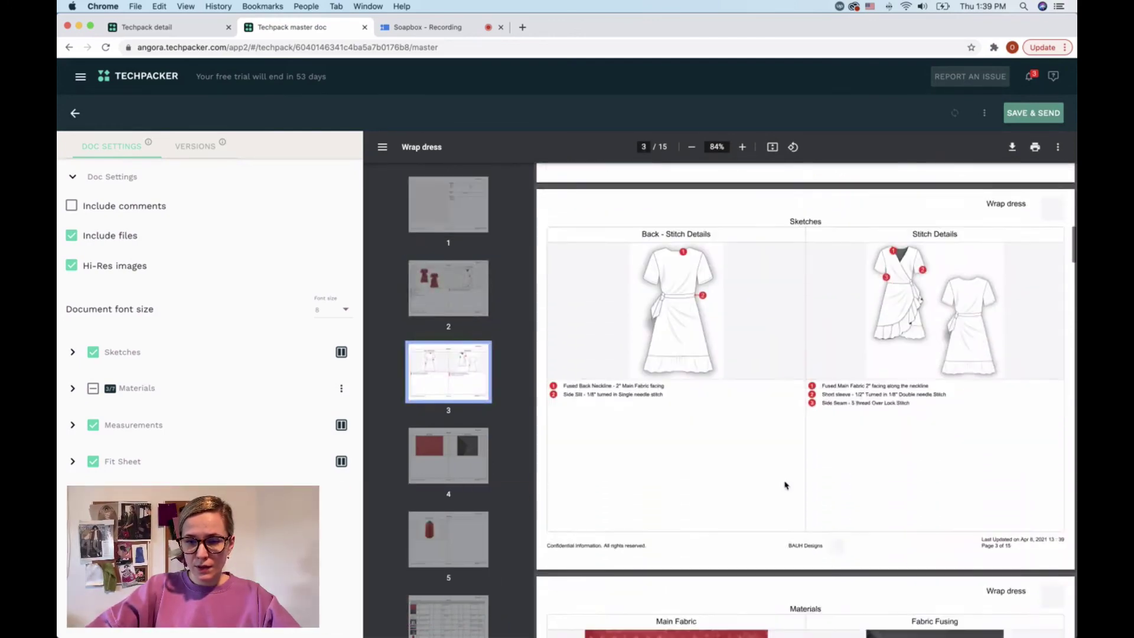
{"action": "scroll", "coordinate": [785, 485], "scroll_direction": "down", "scroll_amount": 10}
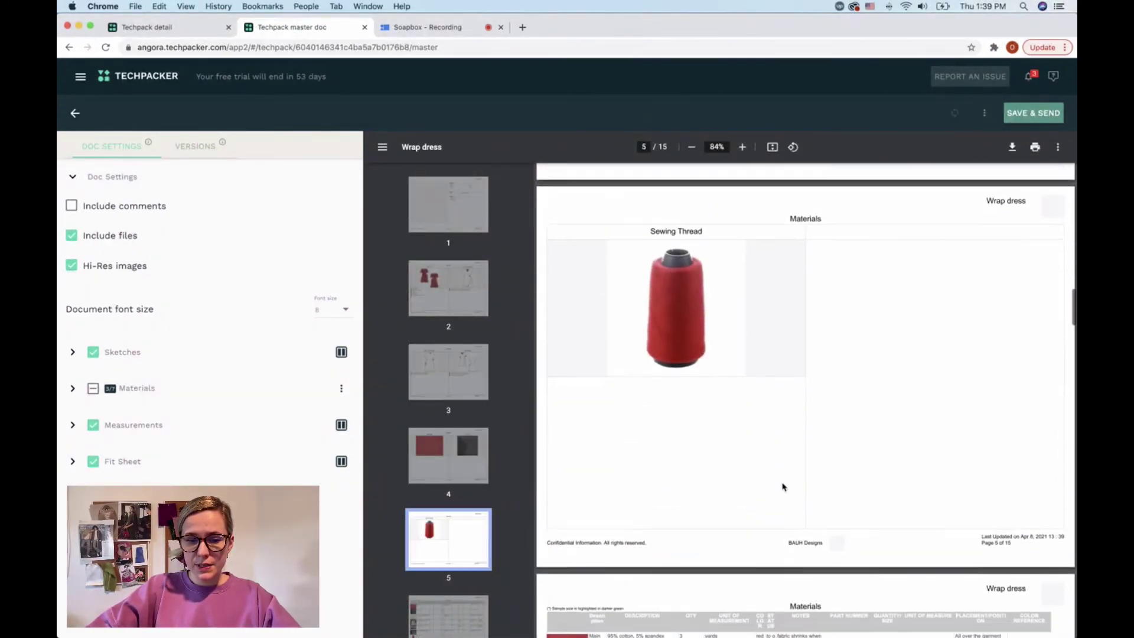
{"action": "scroll", "coordinate": [783, 487], "scroll_direction": "down", "scroll_amount": 10}
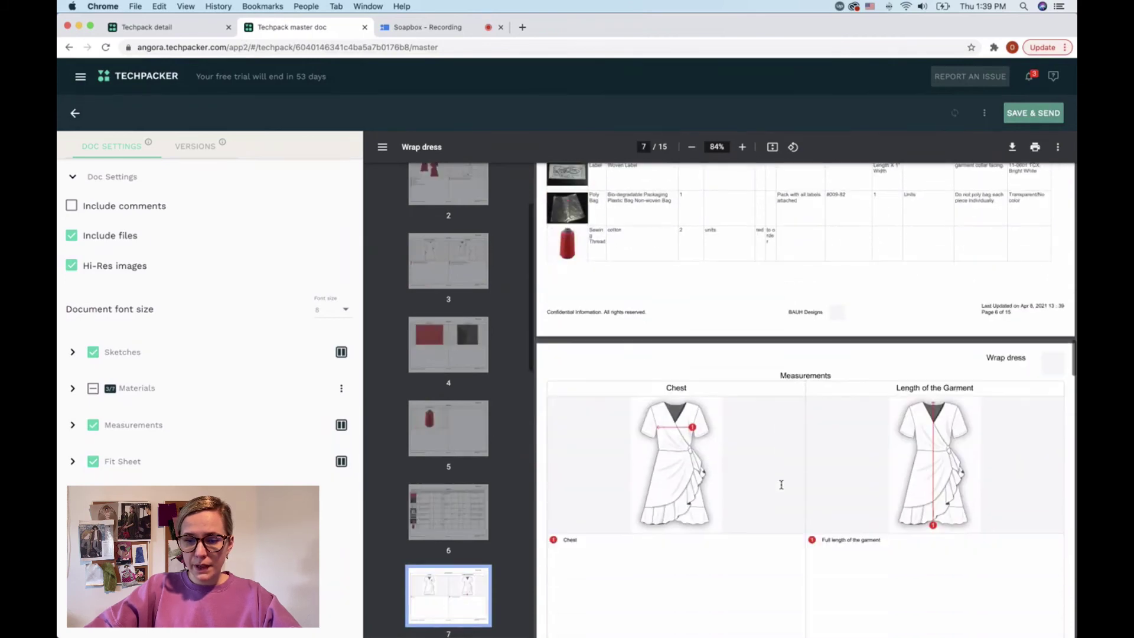
{"action": "scroll", "coordinate": [781, 484], "scroll_direction": "down", "scroll_amount": 10}
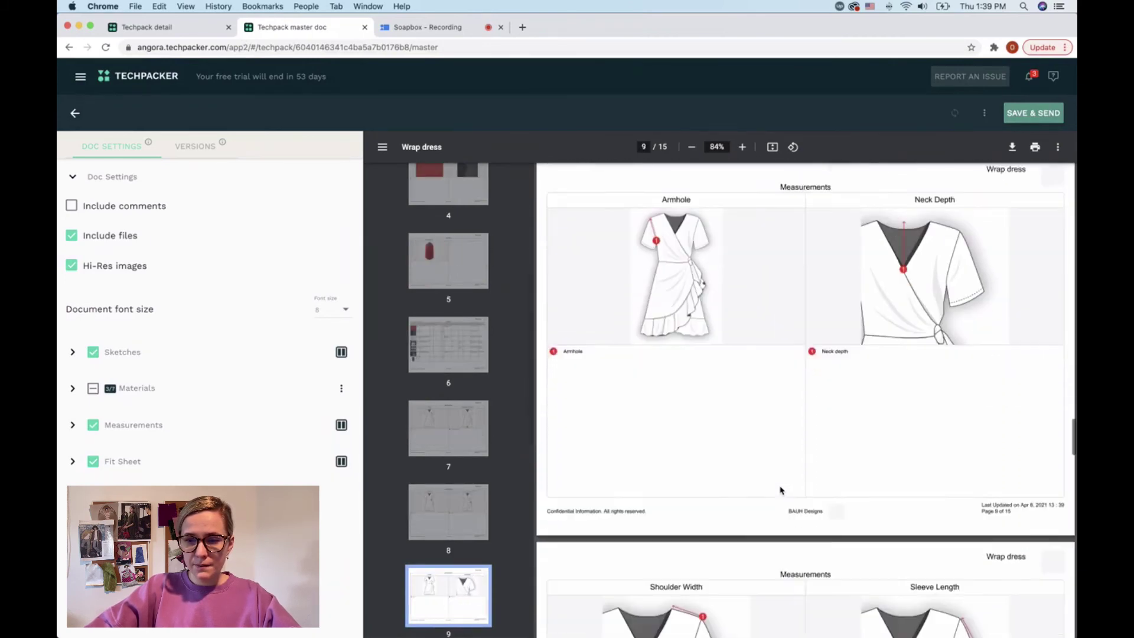
{"action": "scroll", "coordinate": [780, 490], "scroll_direction": "down", "scroll_amount": 10}
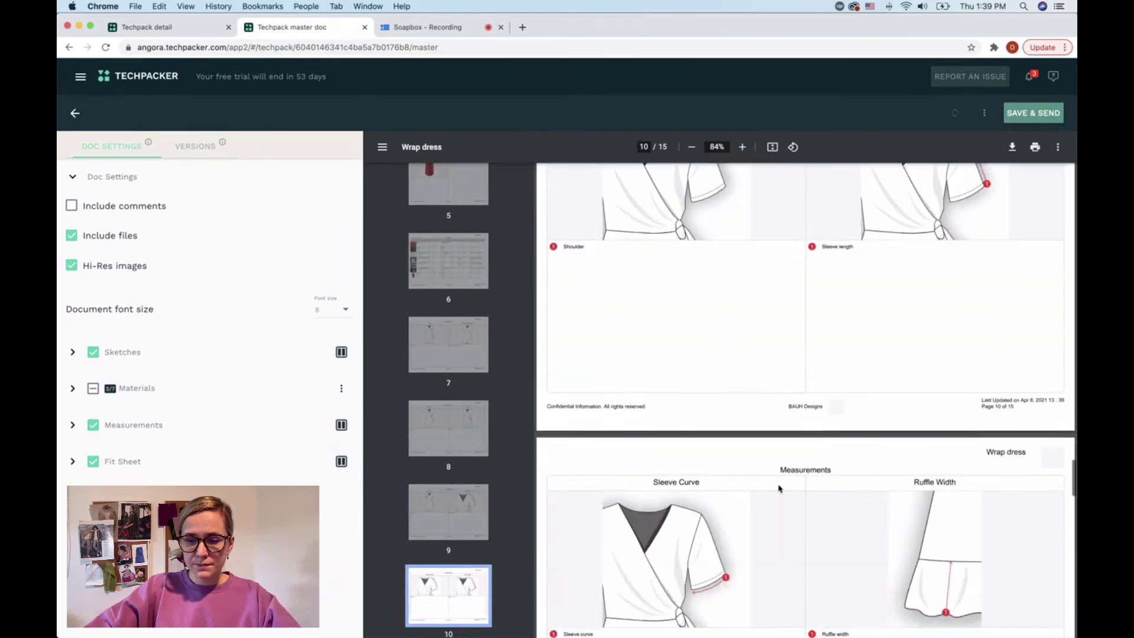
{"action": "scroll", "coordinate": [779, 489], "scroll_direction": "down", "scroll_amount": 15}
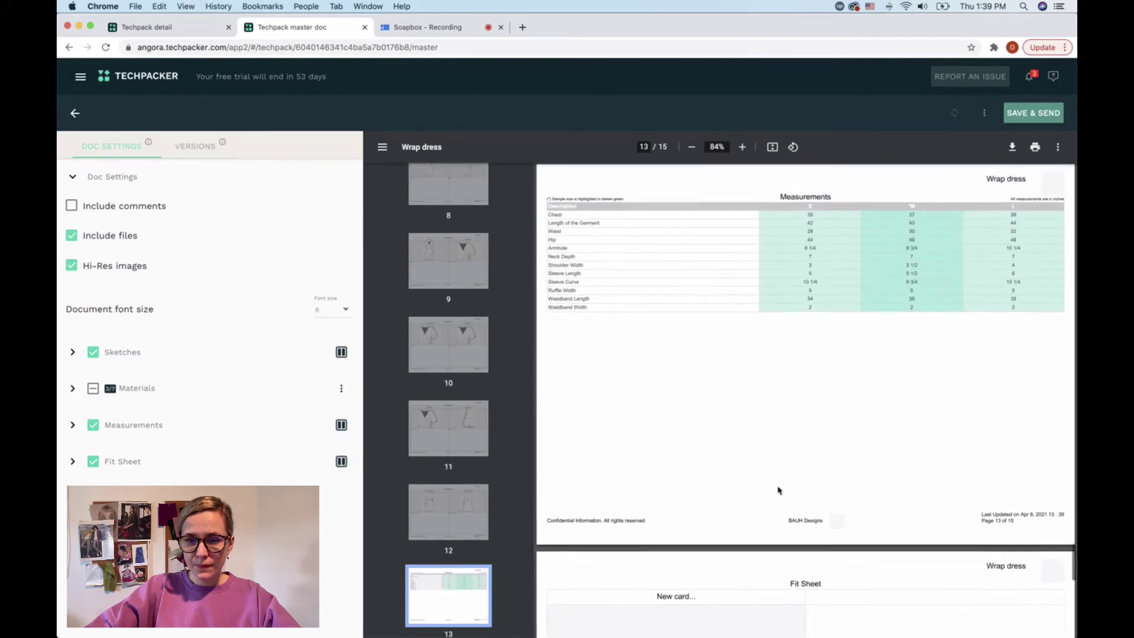
{"action": "scroll", "coordinate": [779, 490], "scroll_direction": "up", "scroll_amount": 2}
{"action": "scroll", "coordinate": [779, 490], "scroll_direction": "down", "scroll_amount": 5}
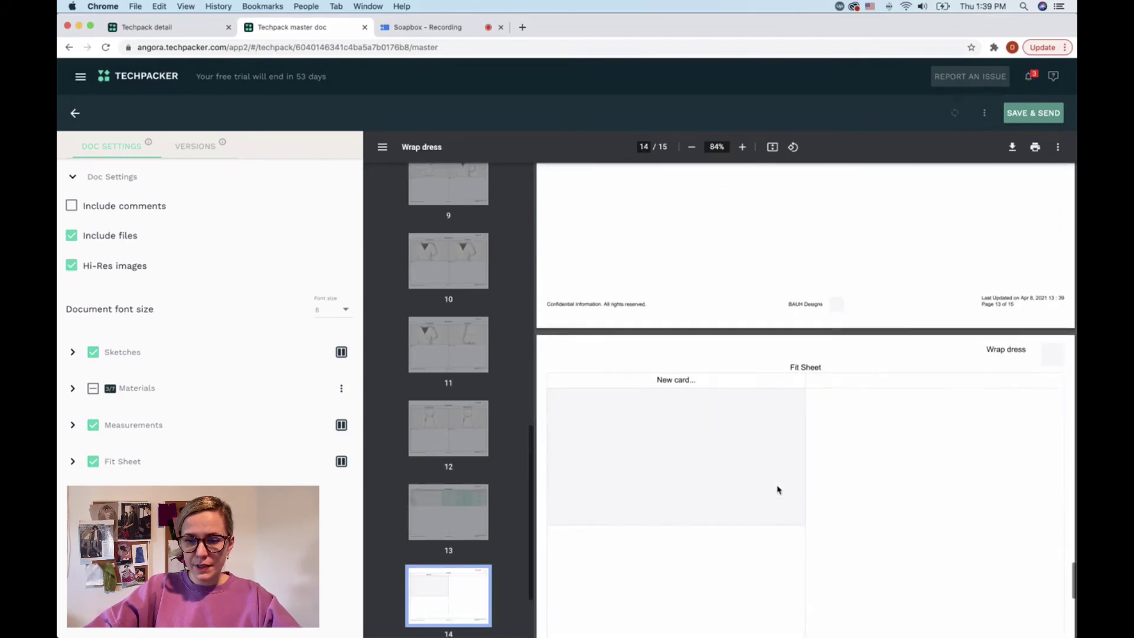
{"action": "scroll", "coordinate": [779, 490], "scroll_direction": "down", "scroll_amount": 8}
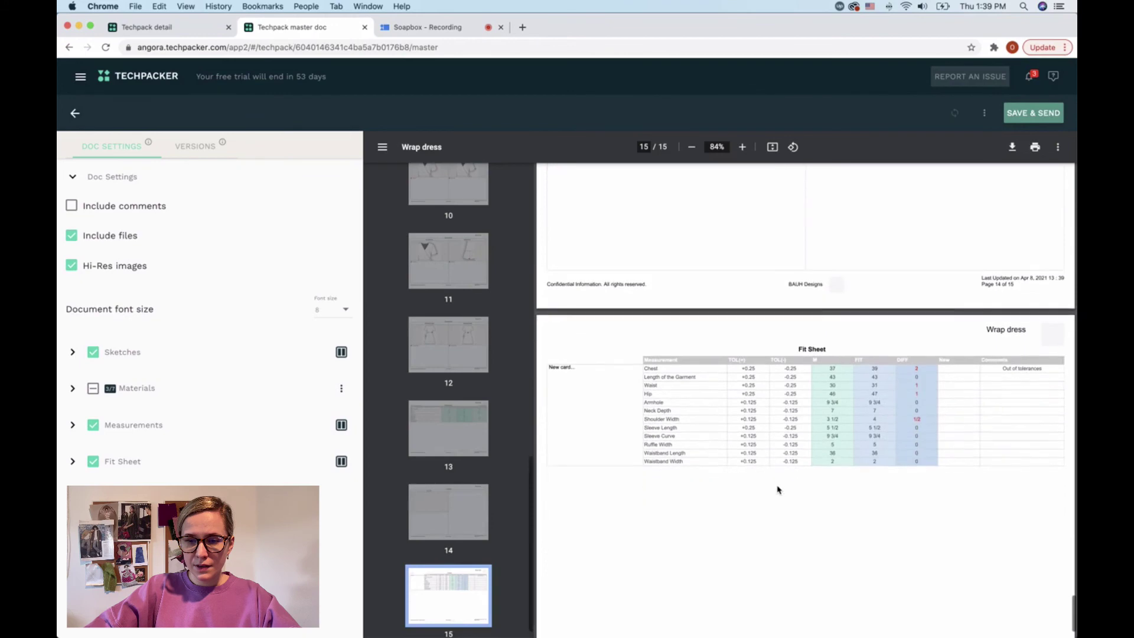
{"action": "scroll", "coordinate": [779, 489], "scroll_direction": "down", "scroll_amount": 2}
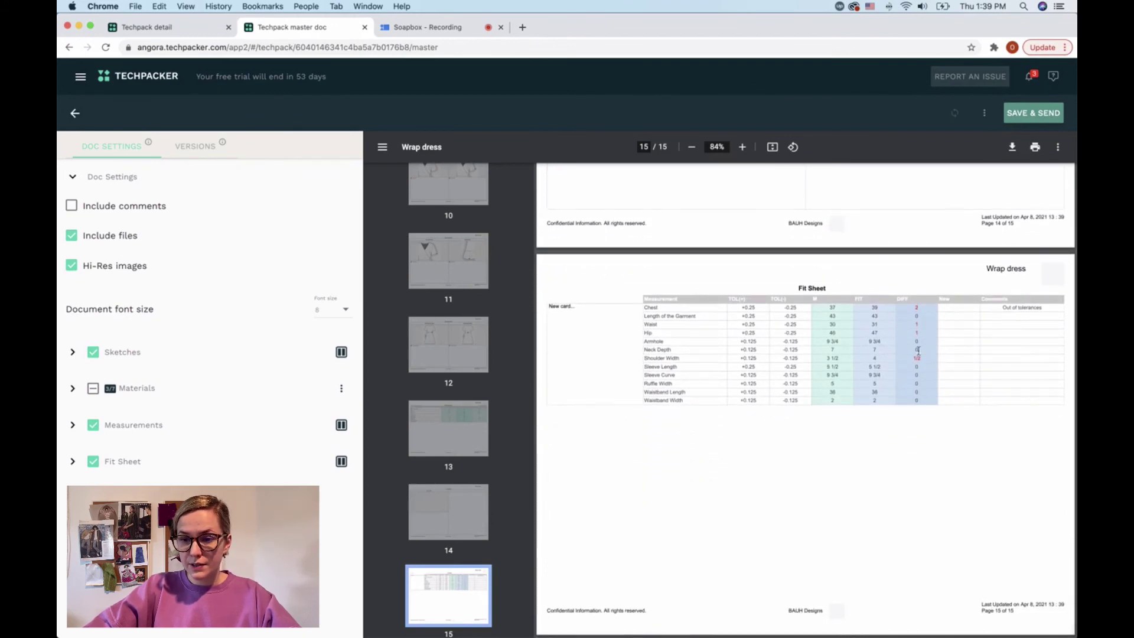
{"action": "left_click_drag", "start_coordinate": [916, 307], "coordinate": [919, 324]}
{"action": "left_click", "coordinate": [914, 387]}
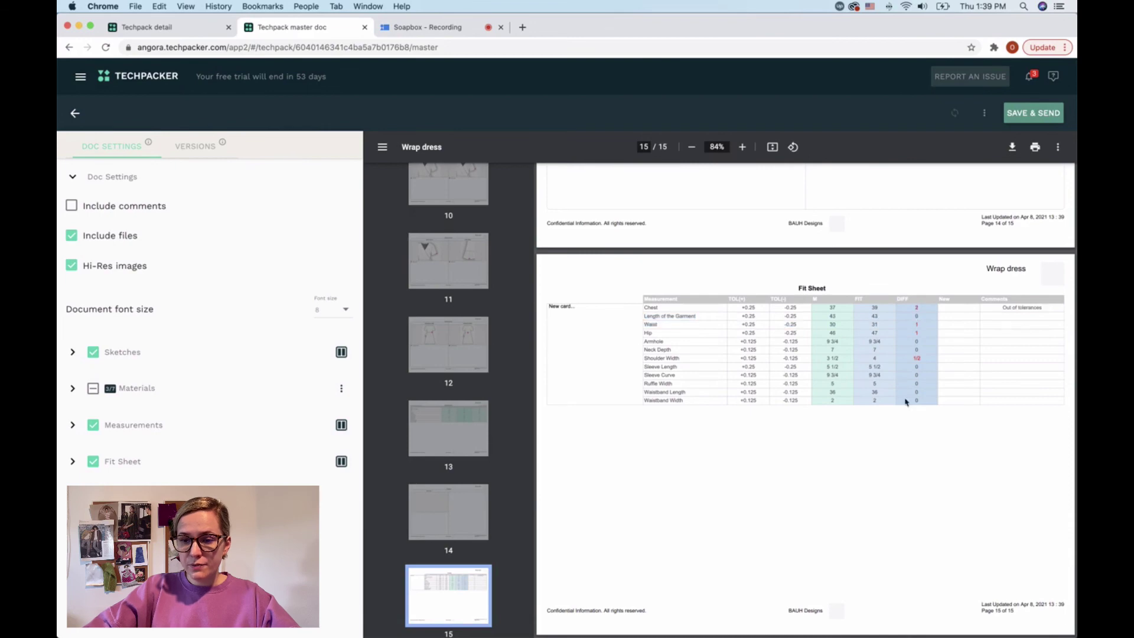